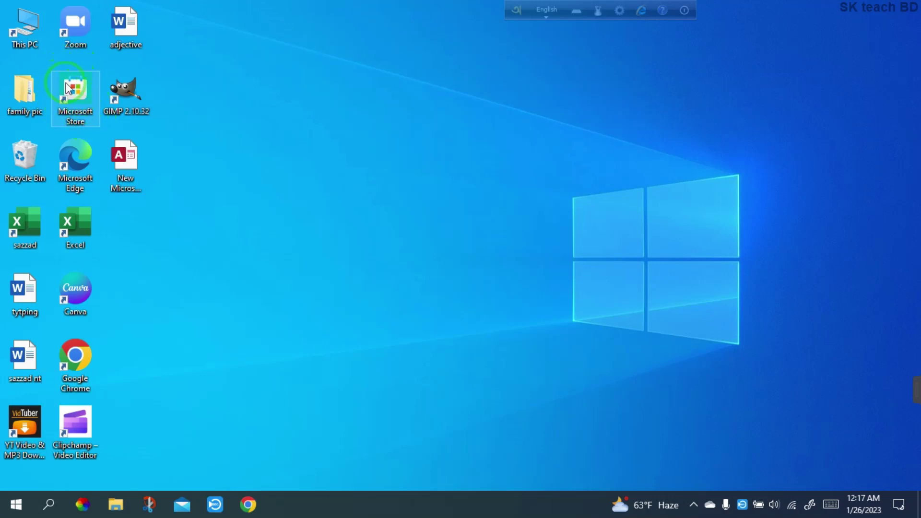
Step: Open the Windows search and bring up the on-screen touch keyboard
{"action": "left_click", "coordinate": [105, 437]}
{"action": "left_click", "coordinate": [50, 505]}
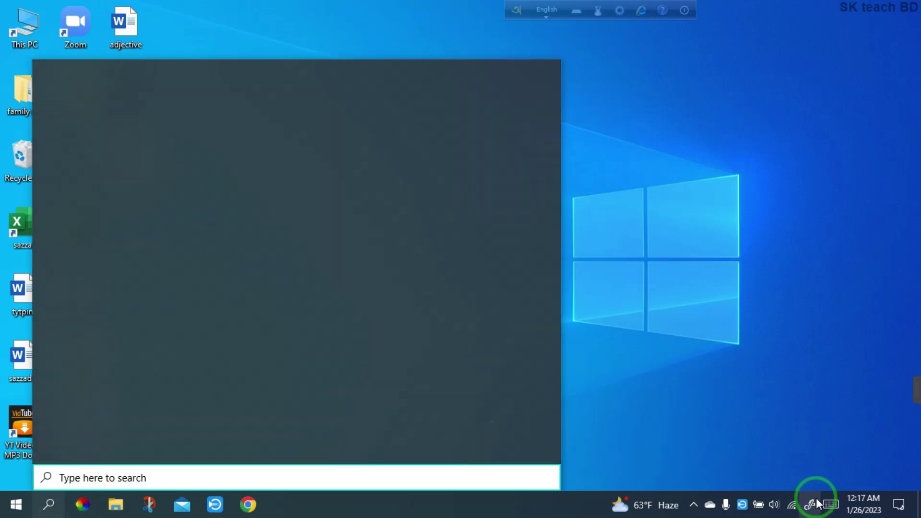
{"action": "left_click", "coordinate": [827, 505]}
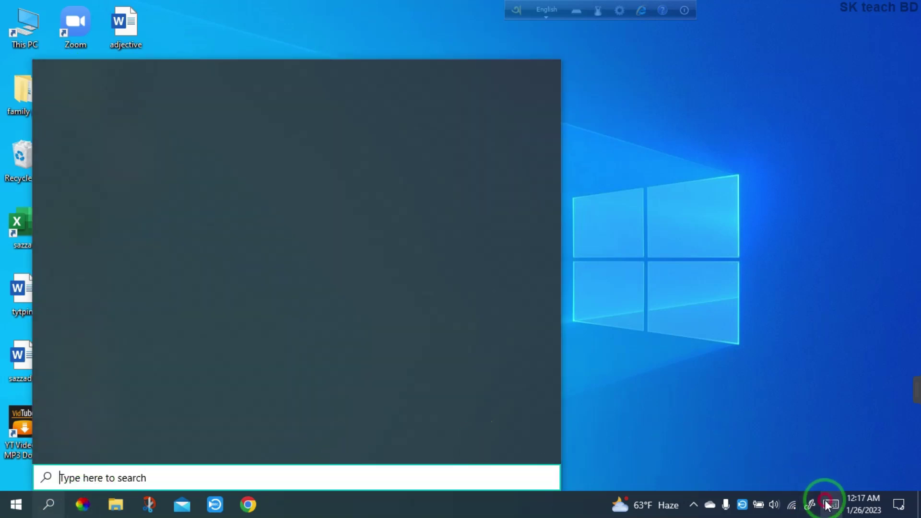
{"action": "left_click", "coordinate": [827, 504]}
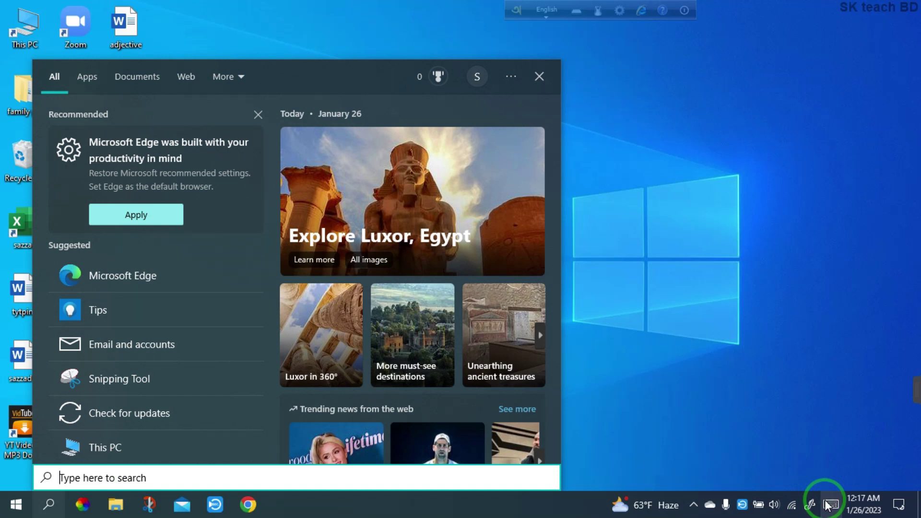
{"action": "left_click", "coordinate": [828, 505]}
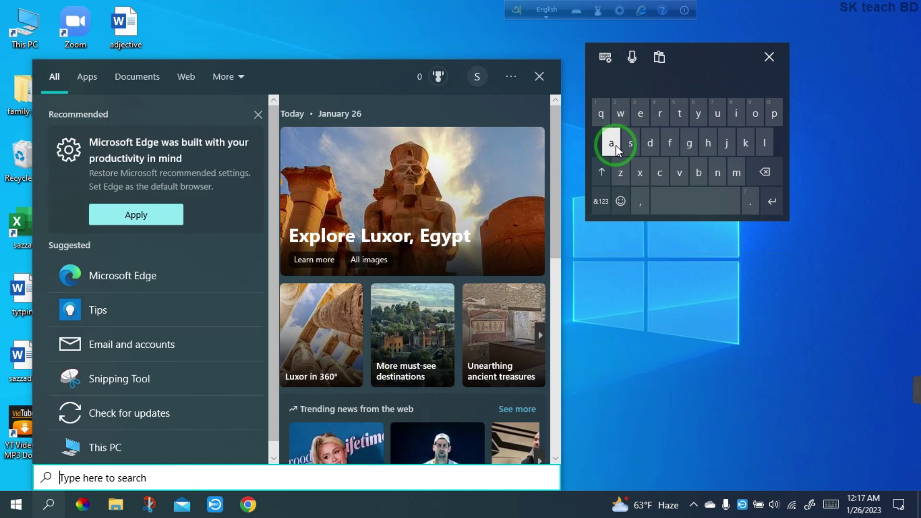
Step: Enter "micro" in the Windows search and open Microsoft Store from the results
{"action": "left_click", "coordinate": [737, 174]}
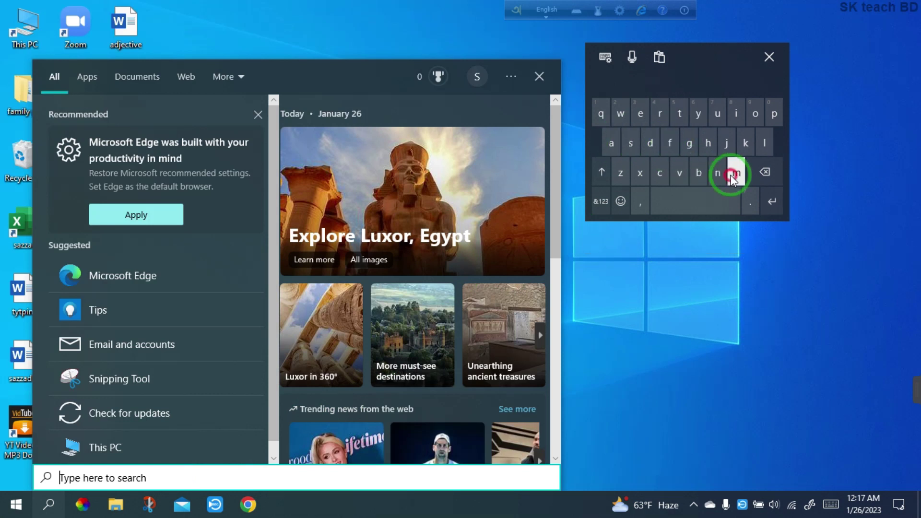
{"action": "left_click", "coordinate": [737, 117]}
{"action": "left_click", "coordinate": [653, 175]}
{"action": "left_click", "coordinate": [659, 116]}
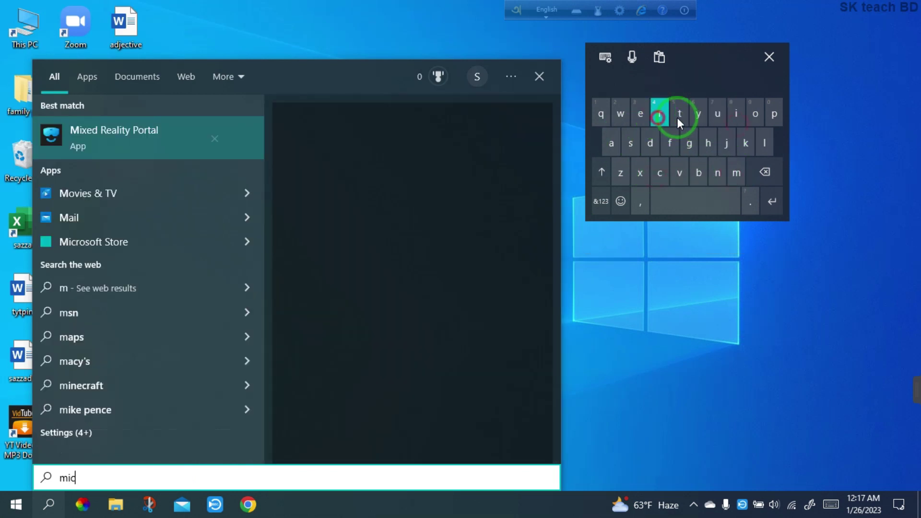
{"action": "left_click", "coordinate": [756, 115]}
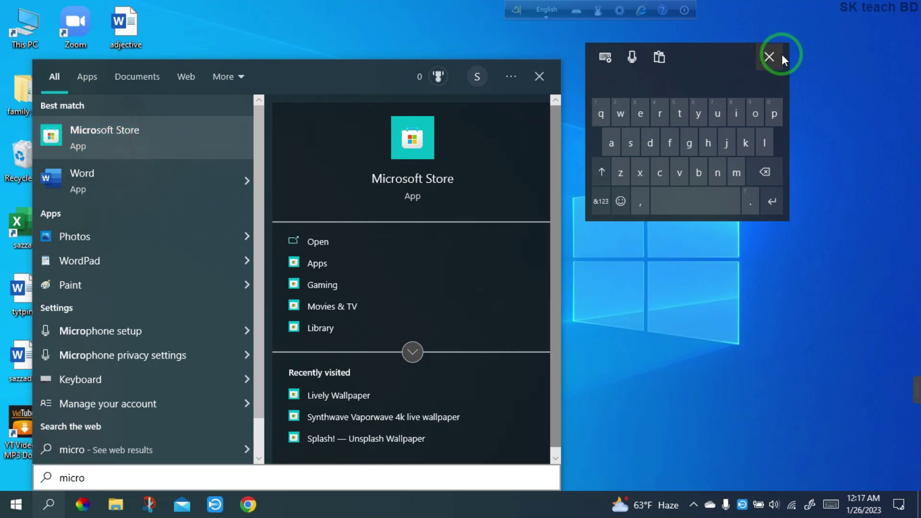
{"action": "key", "text": "Return"}
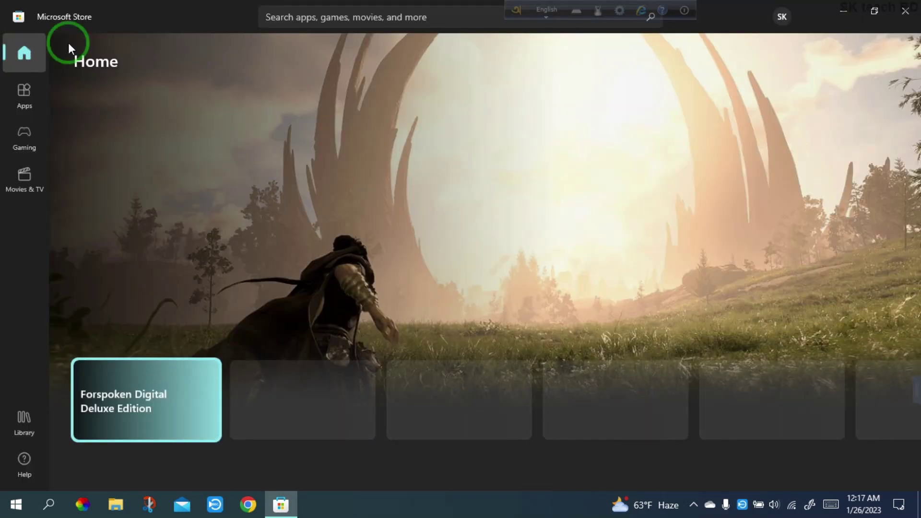
Step: Search the store for "adobe" with the touch keyboard and open the Adobe Photoshop Elements 2023 page
{"action": "left_click", "coordinate": [296, 16]}
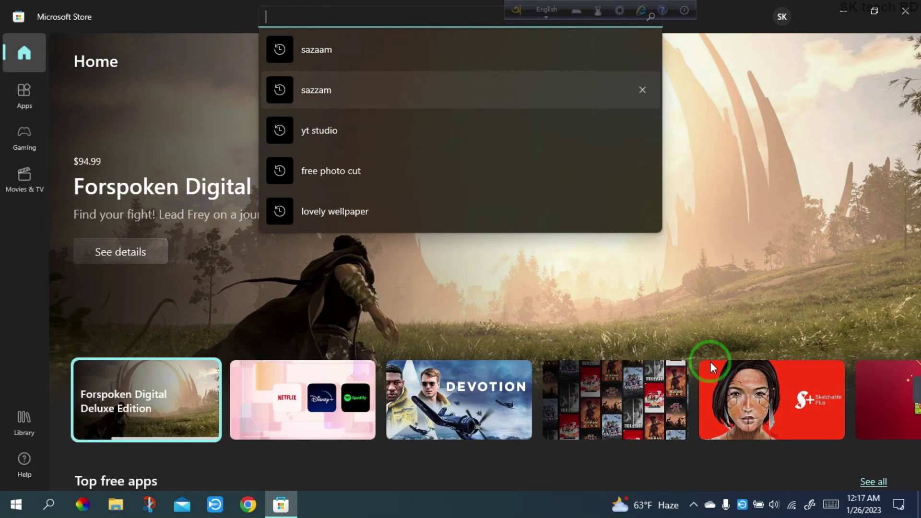
{"action": "left_click", "coordinate": [827, 510]}
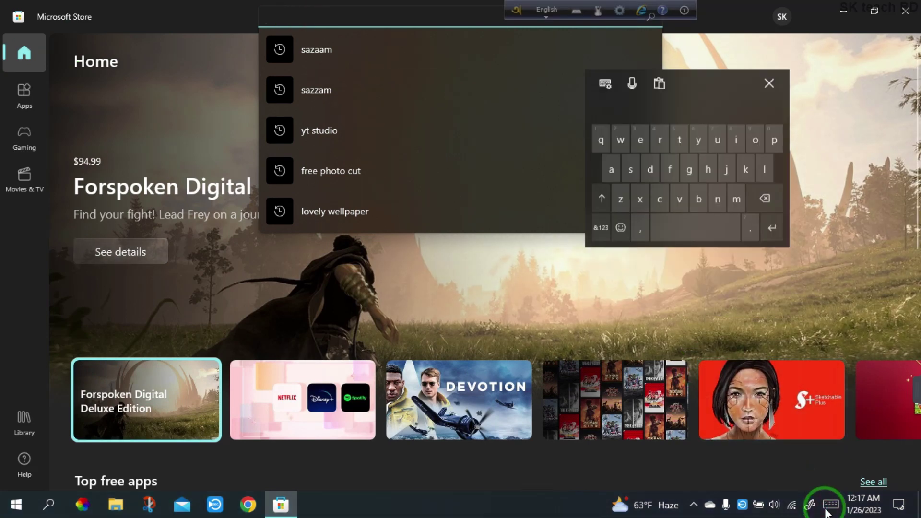
{"action": "left_click", "coordinate": [612, 155]}
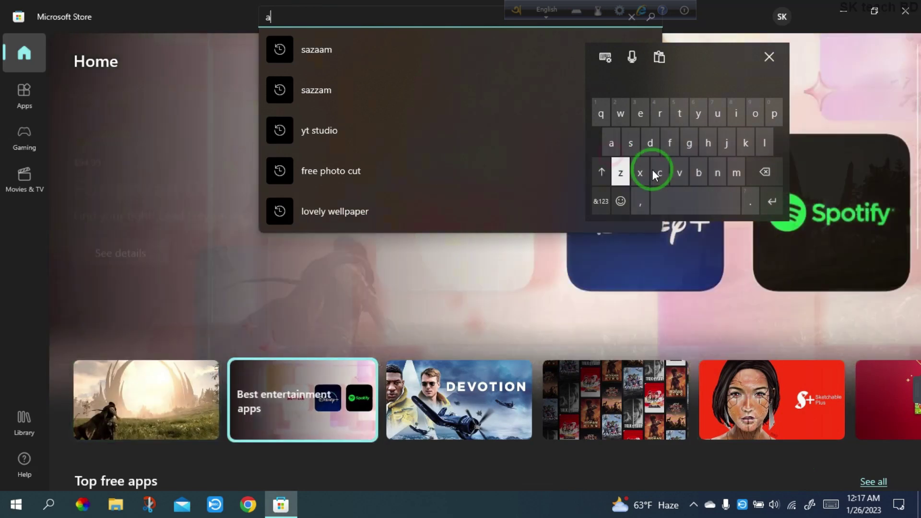
{"action": "left_click", "coordinate": [653, 150]}
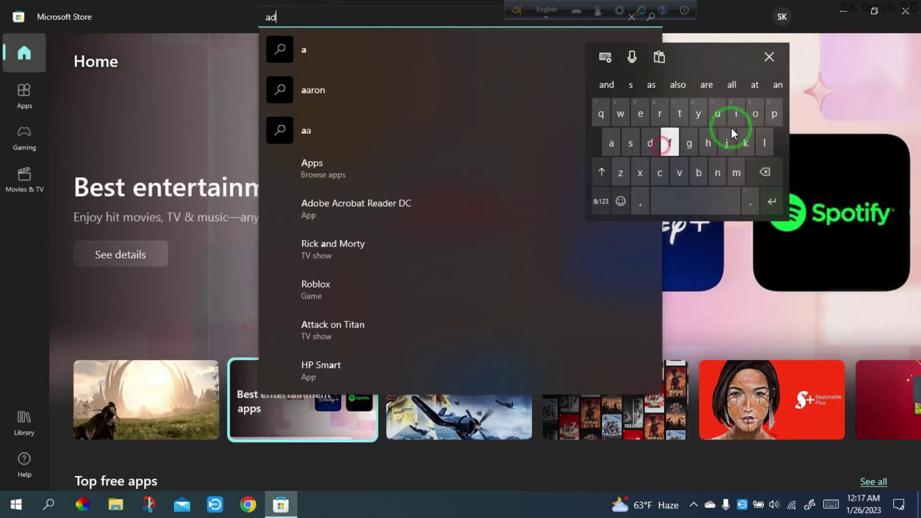
{"action": "left_click", "coordinate": [756, 115]}
{"action": "left_click", "coordinate": [702, 176]}
{"action": "left_click", "coordinate": [638, 117]}
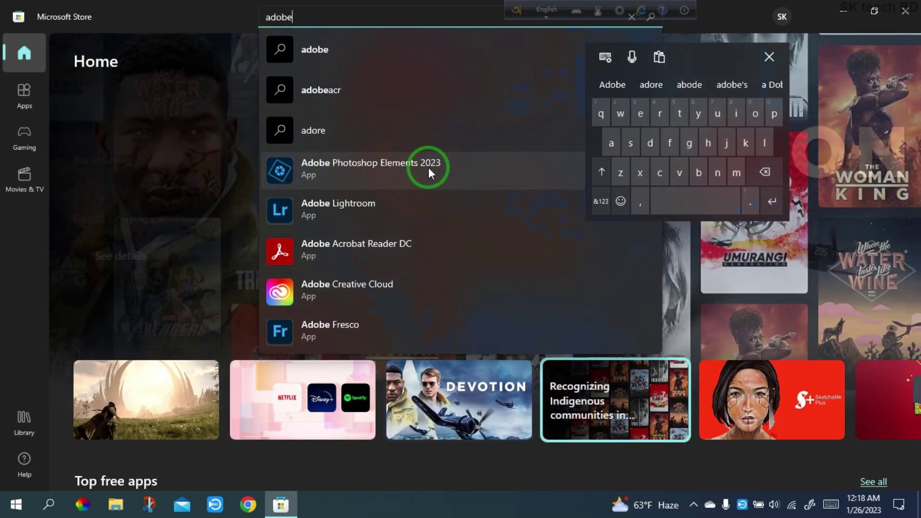
{"action": "left_click", "coordinate": [337, 163]}
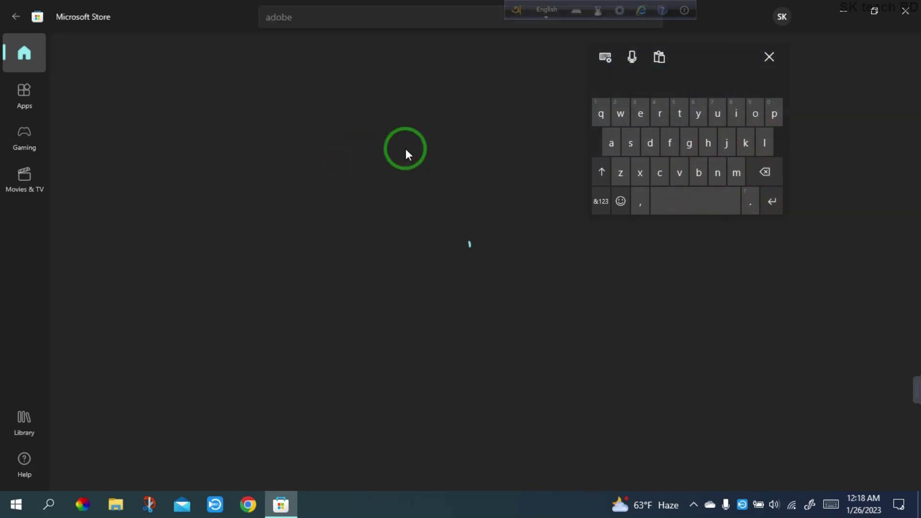
{"action": "left_click", "coordinate": [766, 68]}
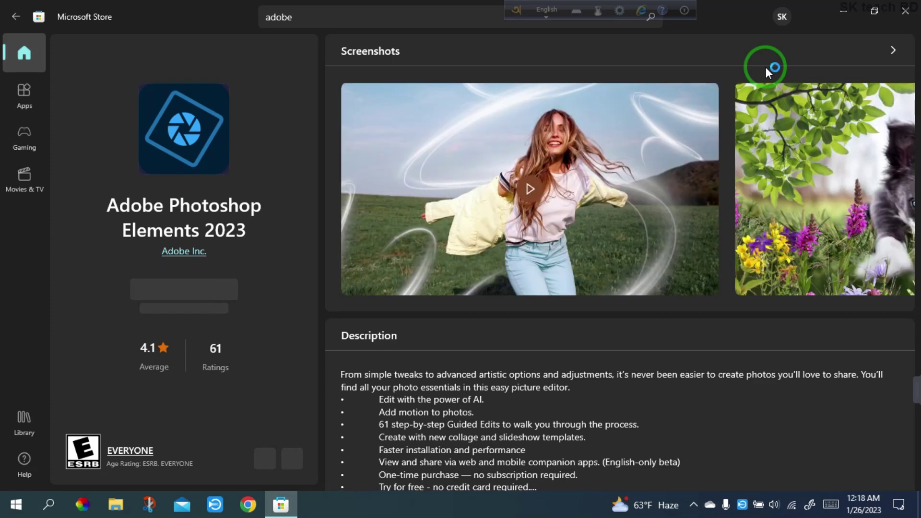
Step: Examine the preview screenshots on the Adobe Photoshop Elements 2023 page, browsing forward and back through the gallery
{"action": "scroll", "coordinate": [748, 82], "scroll_direction": "down", "scroll_amount": 3}
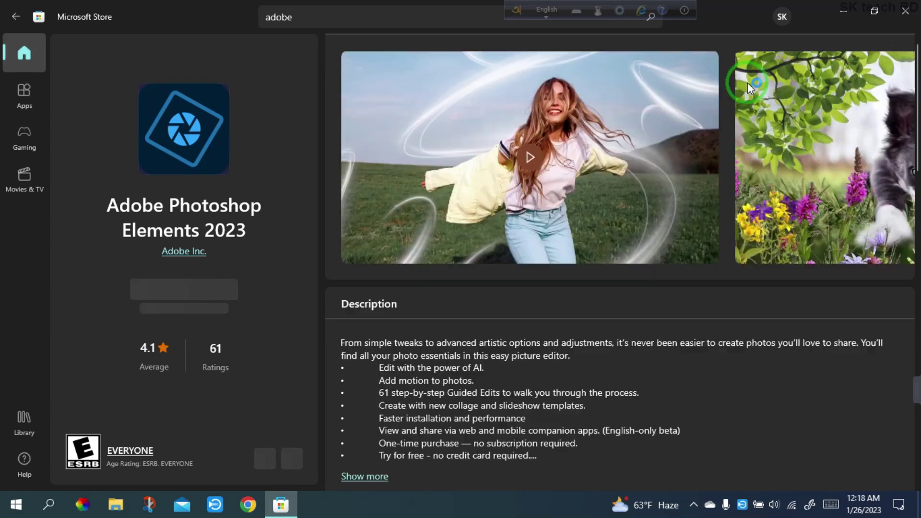
{"action": "scroll", "coordinate": [708, 148], "scroll_direction": "up", "scroll_amount": 3}
{"action": "left_click", "coordinate": [904, 190]}
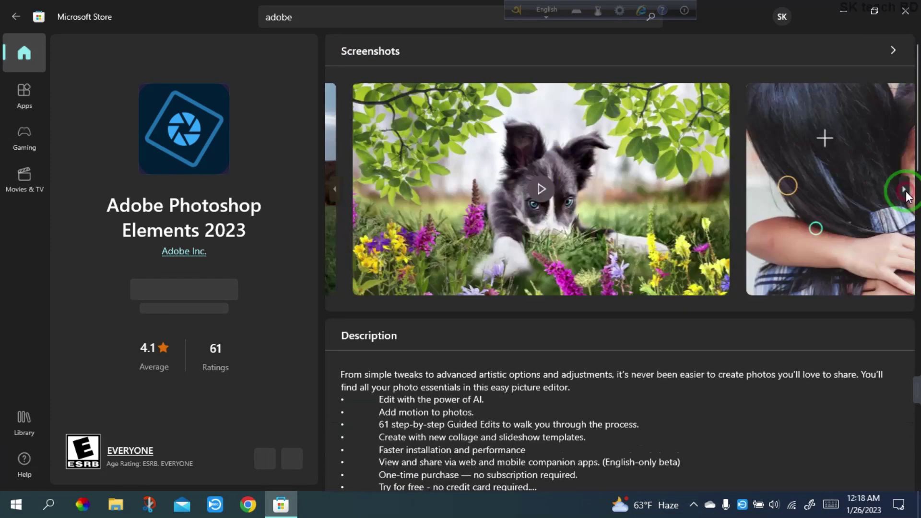
{"action": "left_click", "coordinate": [905, 189]}
{"action": "left_click", "coordinate": [905, 190]}
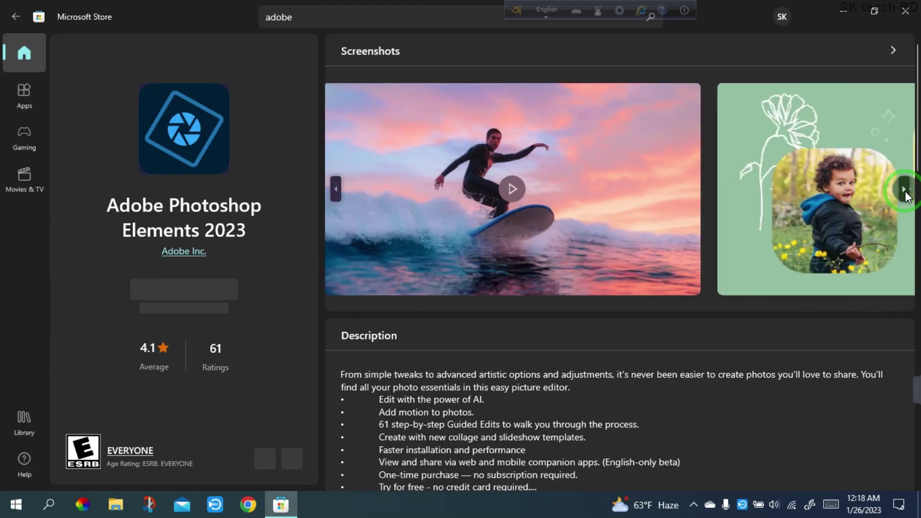
{"action": "left_click", "coordinate": [905, 190]}
{"action": "left_click", "coordinate": [905, 190]}
{"action": "left_click", "coordinate": [905, 189]}
{"action": "left_click", "coordinate": [905, 190]}
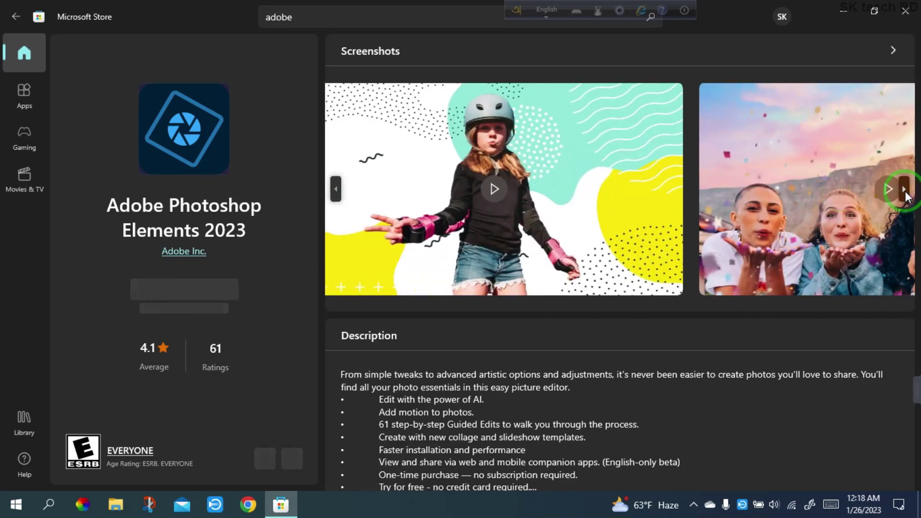
{"action": "left_click", "coordinate": [904, 190]}
{"action": "left_click", "coordinate": [905, 189]}
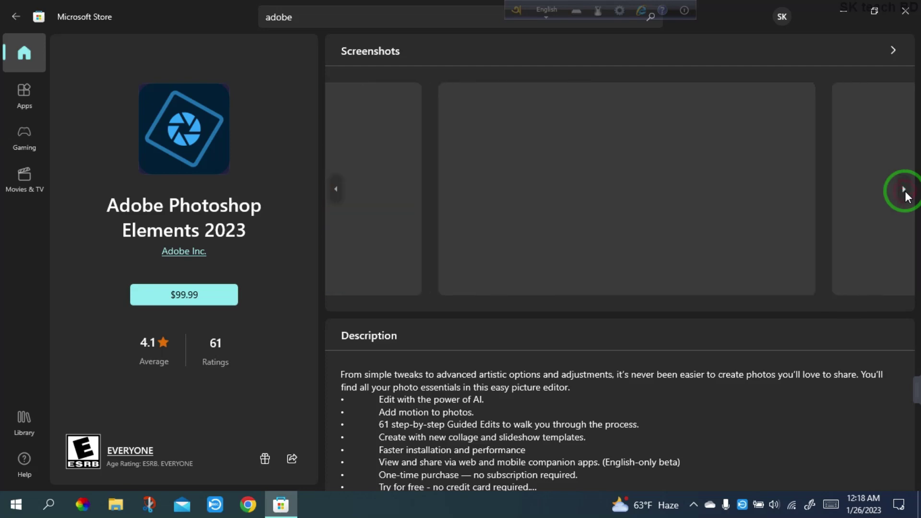
{"action": "left_click", "coordinate": [905, 189]}
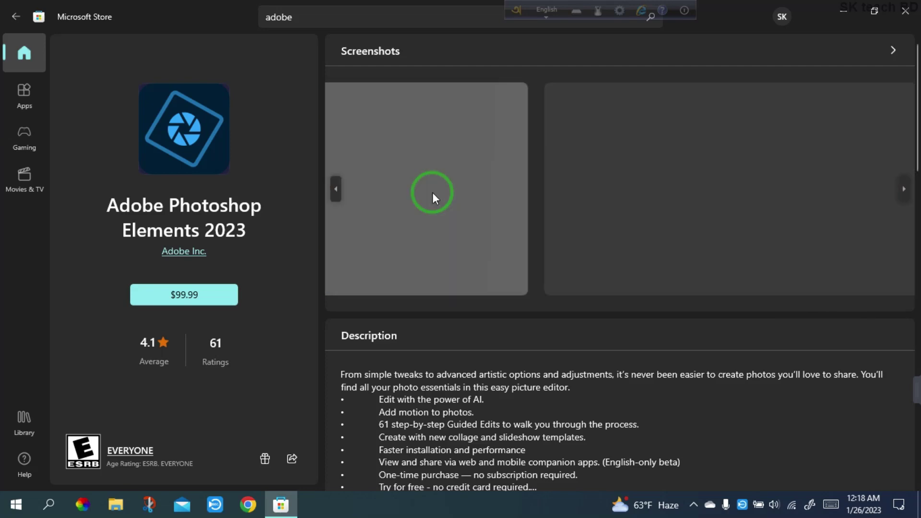
{"action": "left_click", "coordinate": [339, 189]}
{"action": "left_click", "coordinate": [338, 190]}
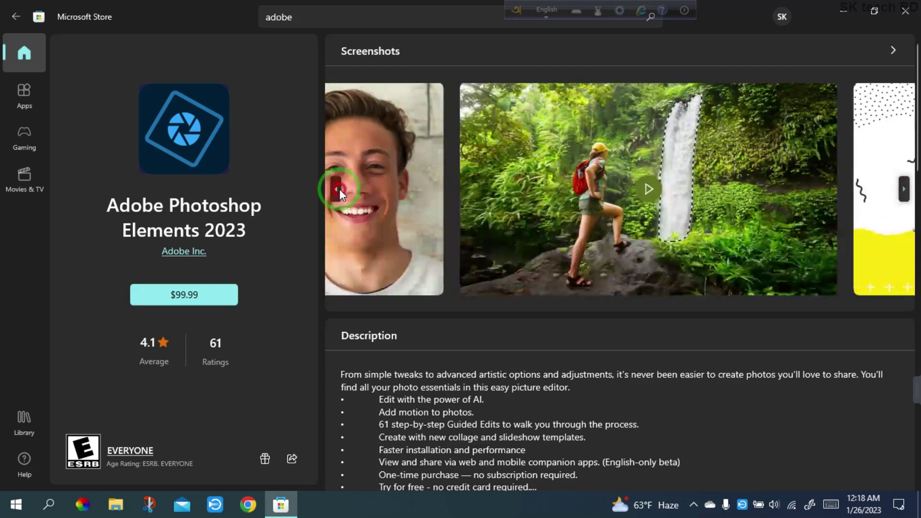
{"action": "left_click", "coordinate": [339, 189]}
{"action": "left_click", "coordinate": [339, 189]}
{"action": "left_click", "coordinate": [339, 188]}
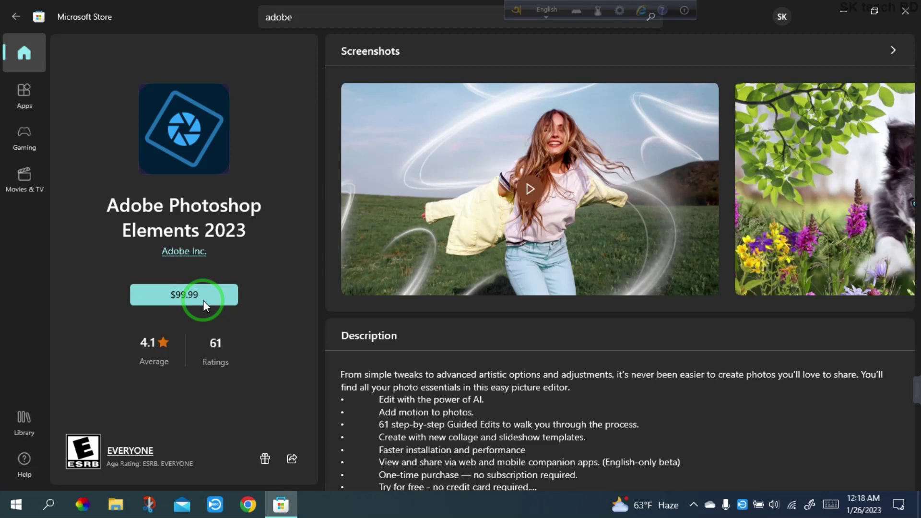
{"action": "left_click", "coordinate": [904, 189]}
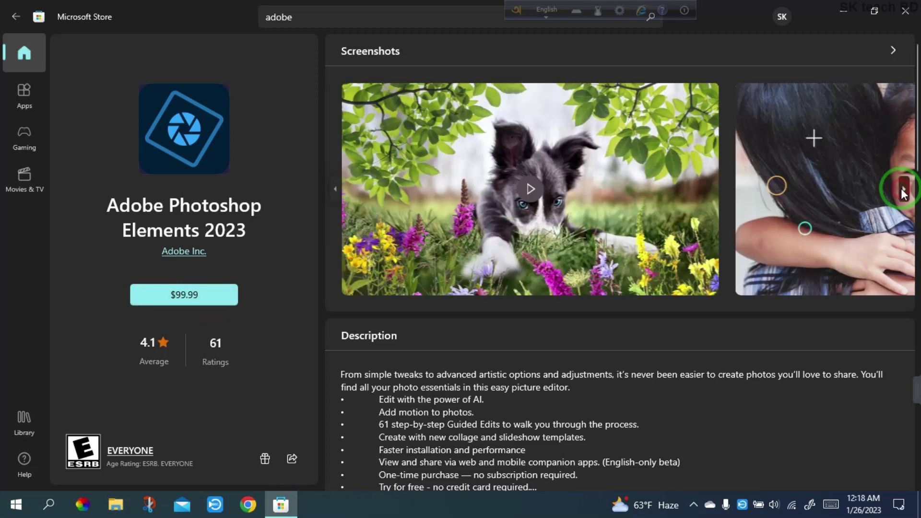
{"action": "left_click", "coordinate": [904, 190]}
{"action": "left_click", "coordinate": [904, 190]}
{"action": "left_click", "coordinate": [903, 190]}
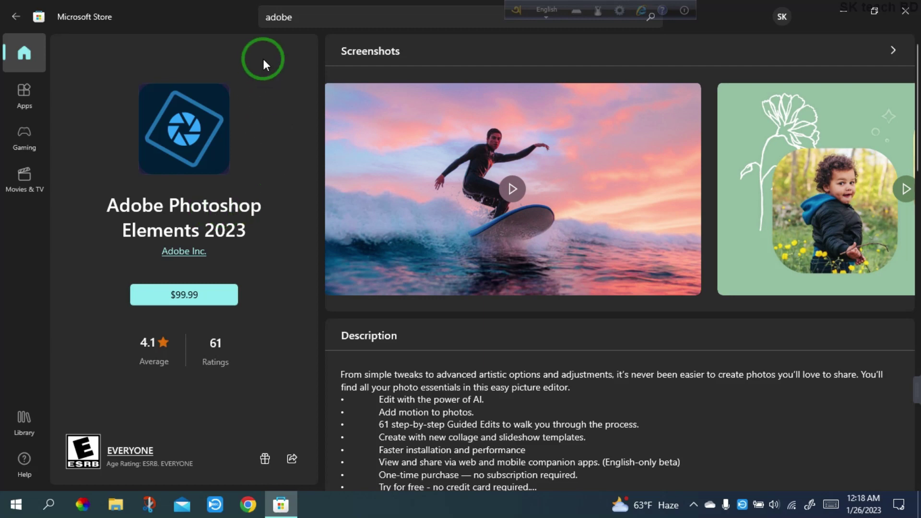
Step: Open Adobe Photoshop Express from the "People also view" apps
{"action": "scroll", "coordinate": [539, 246], "scroll_direction": "down", "scroll_amount": 10}
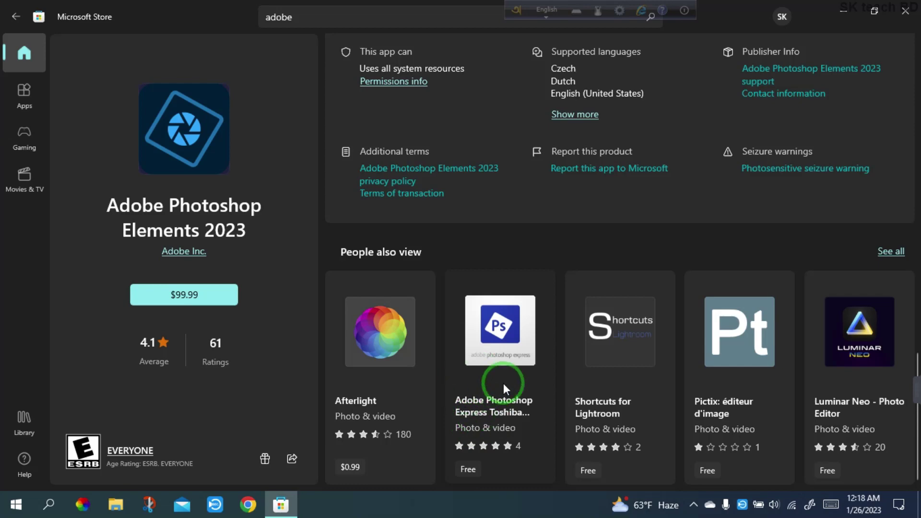
{"action": "left_click", "coordinate": [485, 379]}
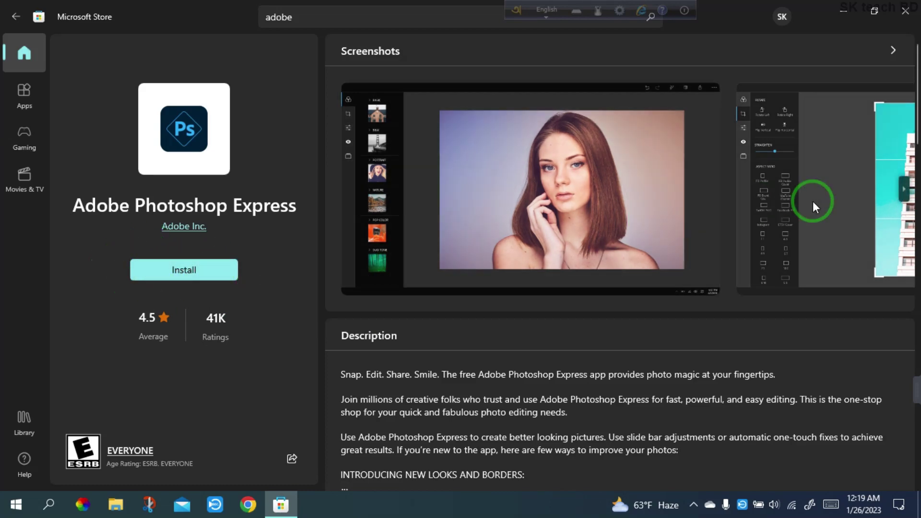
Step: Look through the Adobe Photoshop Express preview screenshots in both directions and minimize the store window
{"action": "left_click", "coordinate": [905, 189]}
{"action": "left_click", "coordinate": [905, 190]}
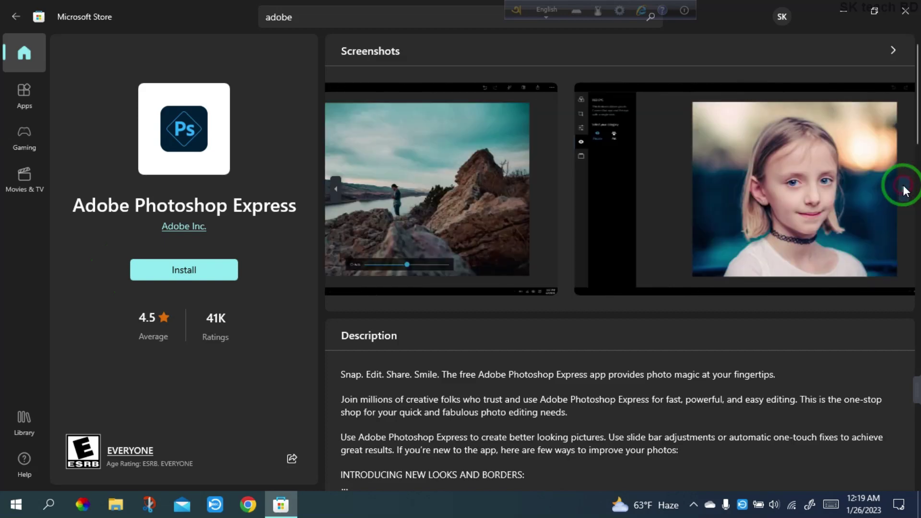
{"action": "left_click", "coordinate": [905, 188]}
{"action": "left_click", "coordinate": [904, 188]}
{"action": "left_click", "coordinate": [904, 189]}
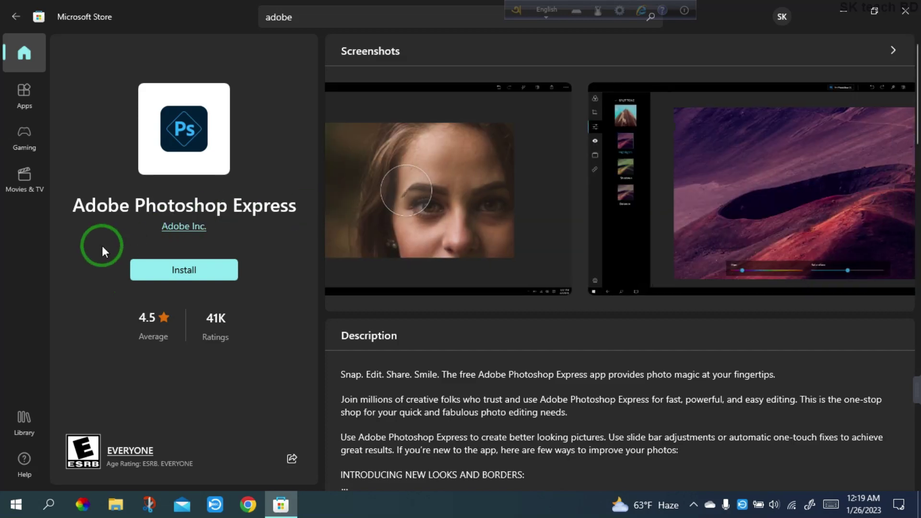
{"action": "left_click", "coordinate": [183, 267]}
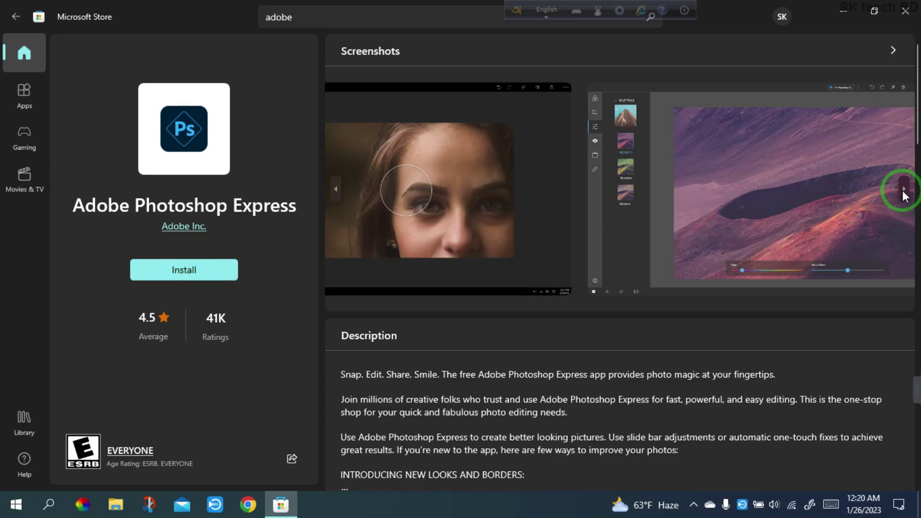
{"action": "left_click", "coordinate": [902, 191]}
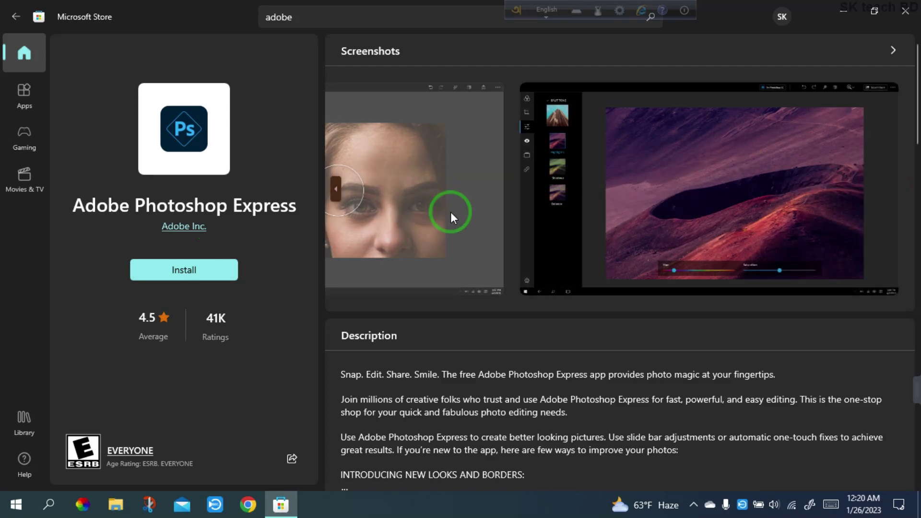
{"action": "left_click", "coordinate": [337, 191]}
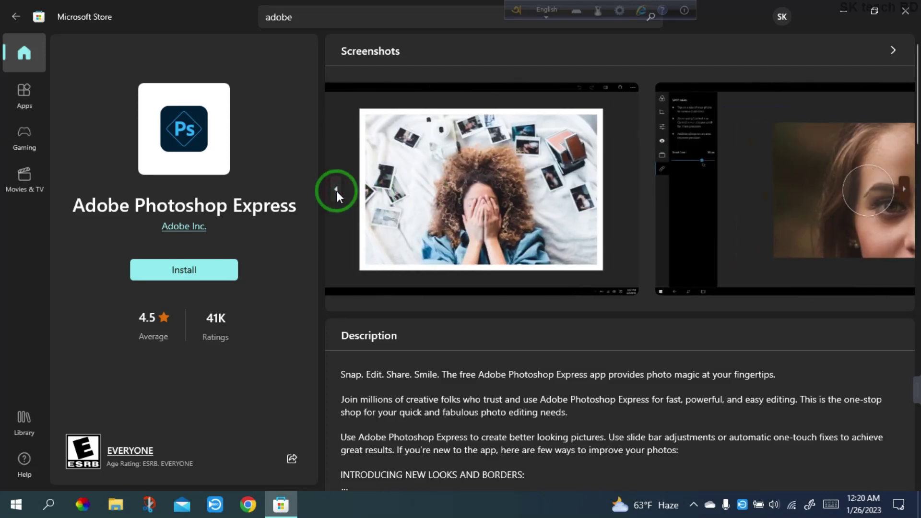
{"action": "left_click", "coordinate": [337, 191]}
{"action": "left_click", "coordinate": [337, 191]}
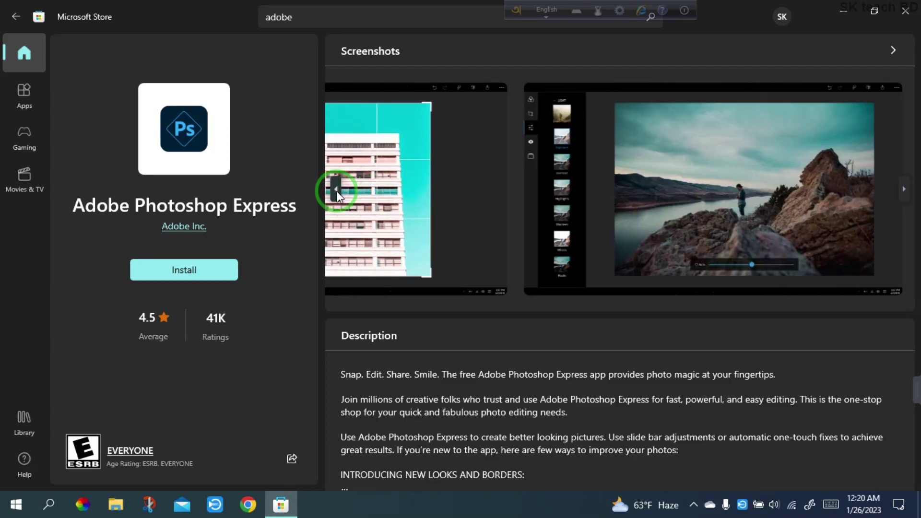
{"action": "left_click", "coordinate": [337, 191]}
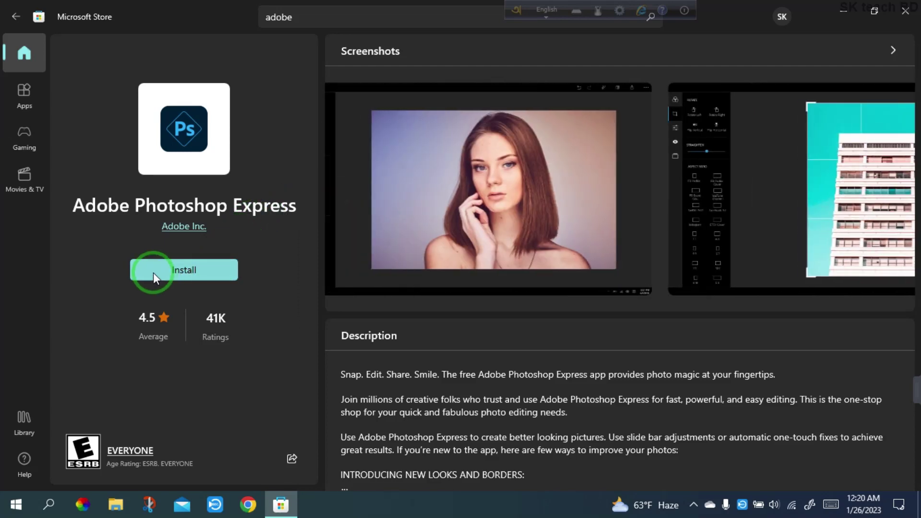
{"action": "left_click", "coordinate": [843, 10]}
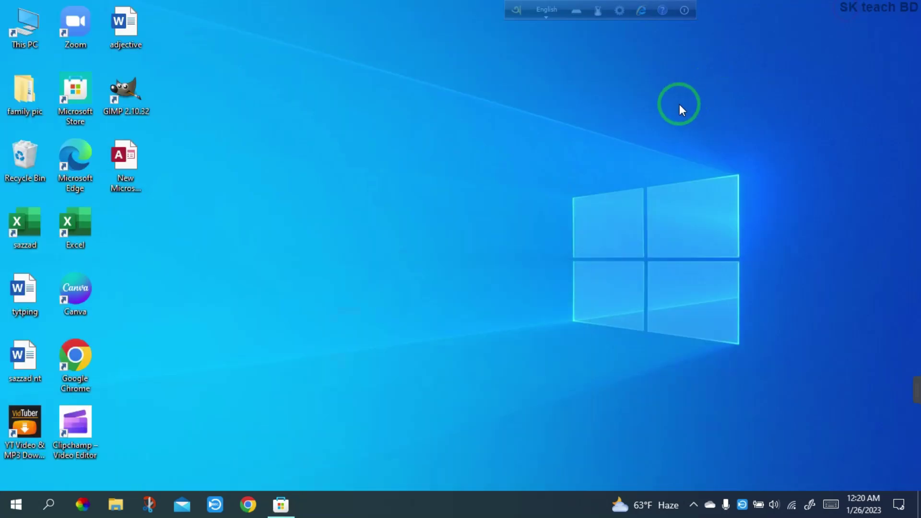